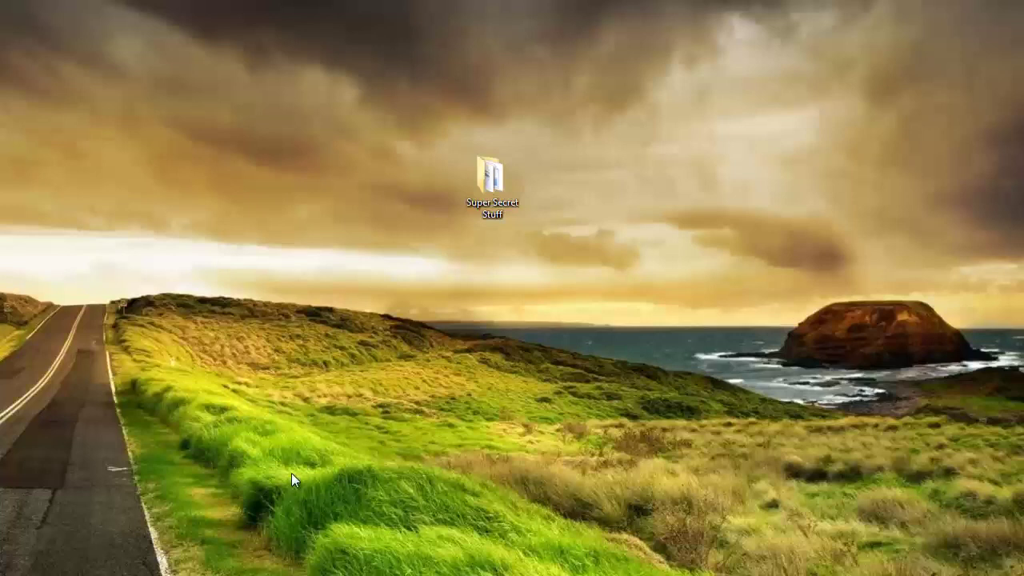
Open the desktop's Super Secret Stuff folder to show its four files
{"action": "double_click", "coordinate": [490, 177]}
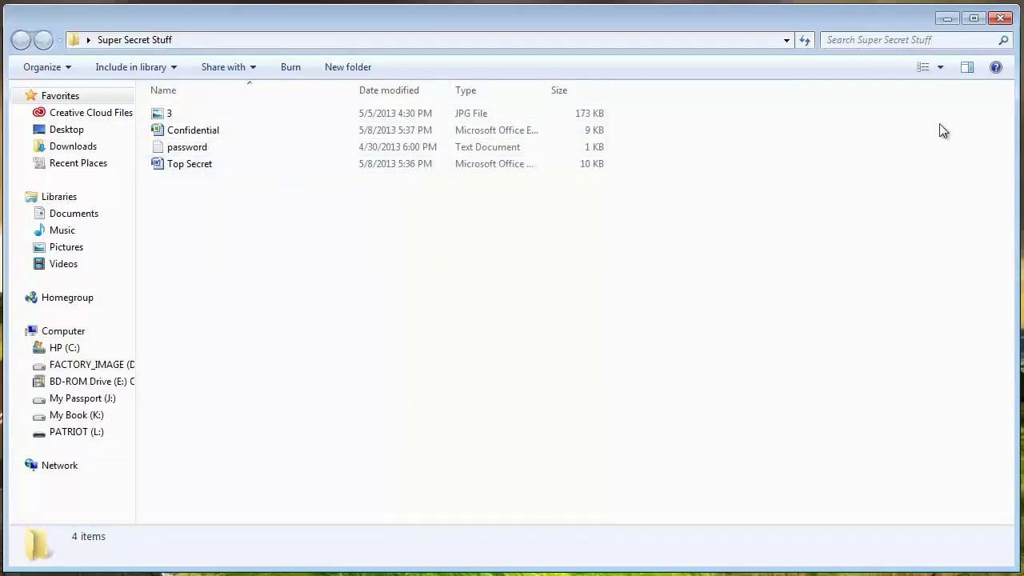
Minimize Explorer, view the lockmyfolder.com product page in Chrome, then minimize Chrome
{"action": "left_click", "coordinate": [944, 18]}
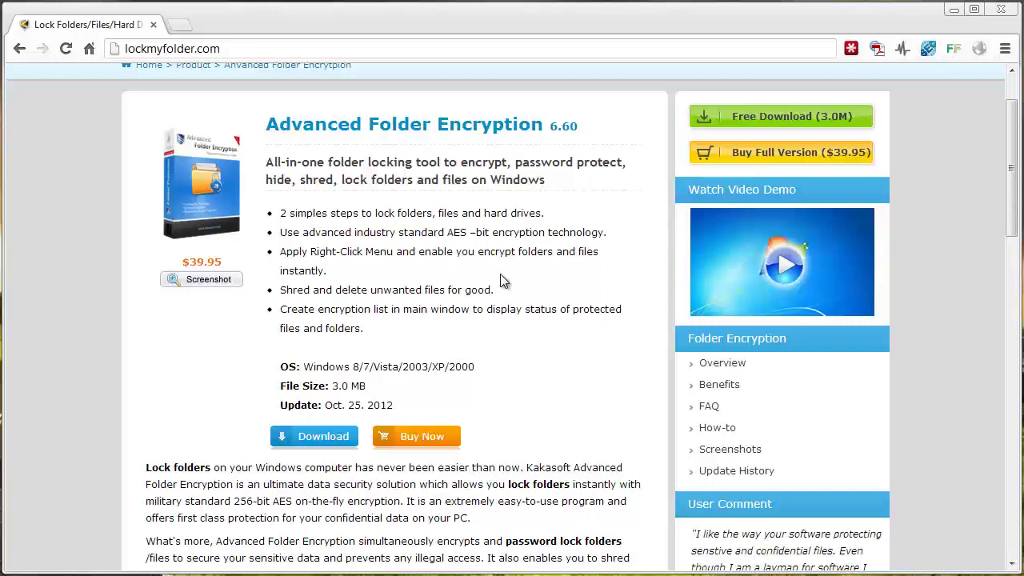
{"action": "left_click", "coordinate": [955, 11]}
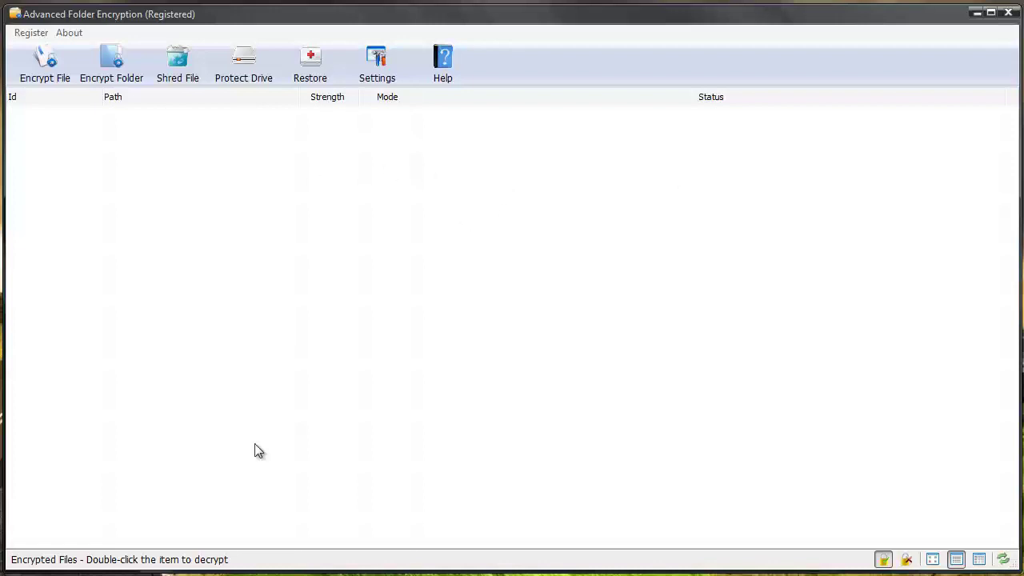
{"action": "left_click", "coordinate": [51, 65]}
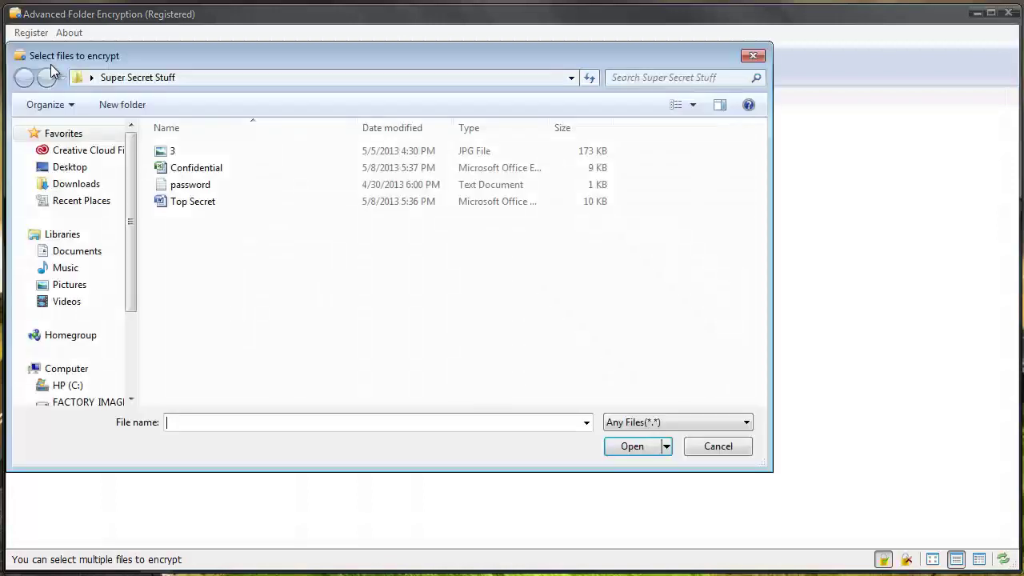
{"action": "left_click", "coordinate": [753, 56]}
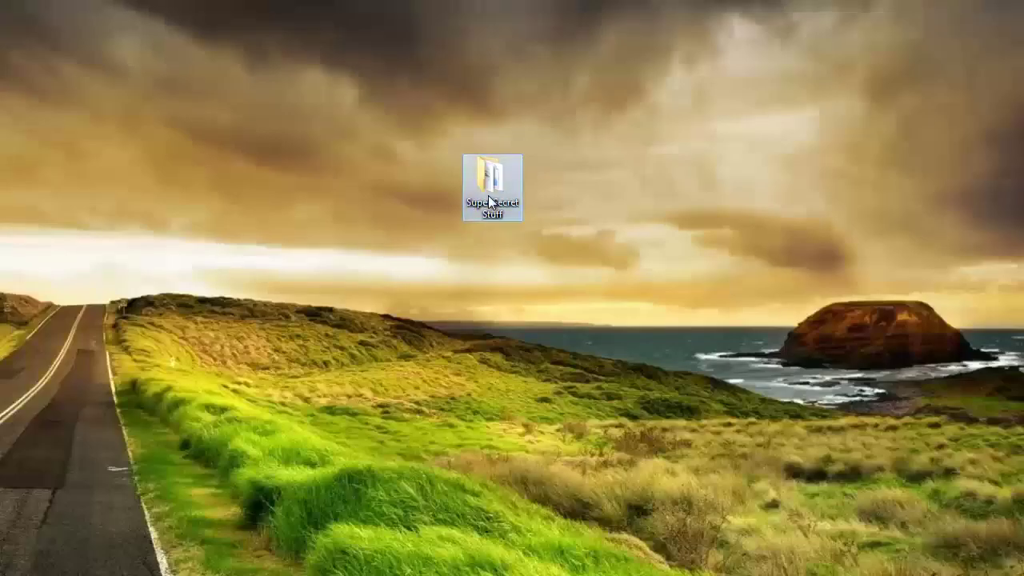
In Super Secret Stuff, choose Encrypt(E) from the Confidential file's context menu
{"action": "double_click", "coordinate": [490, 200]}
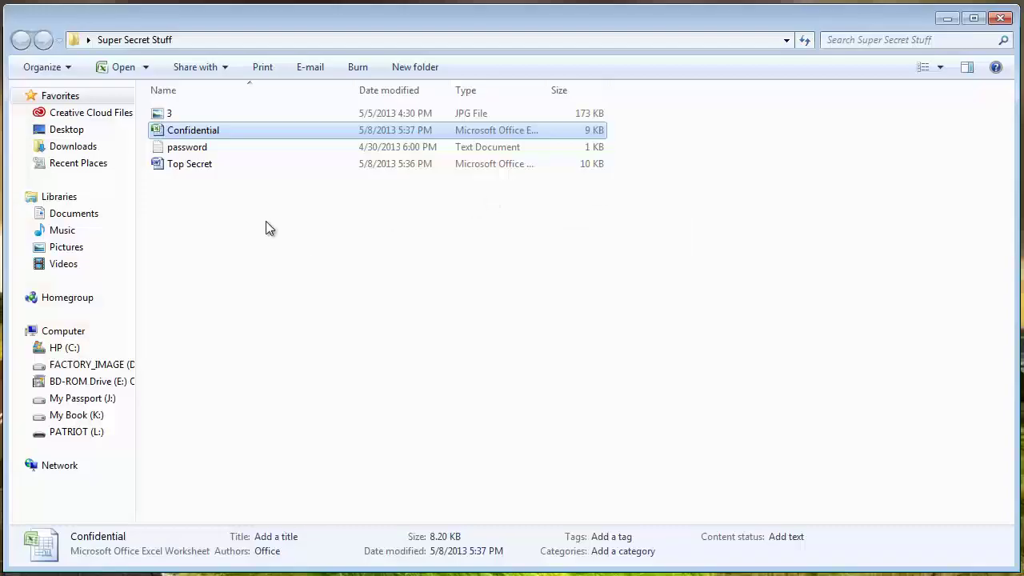
{"action": "right_click", "coordinate": [202, 131]}
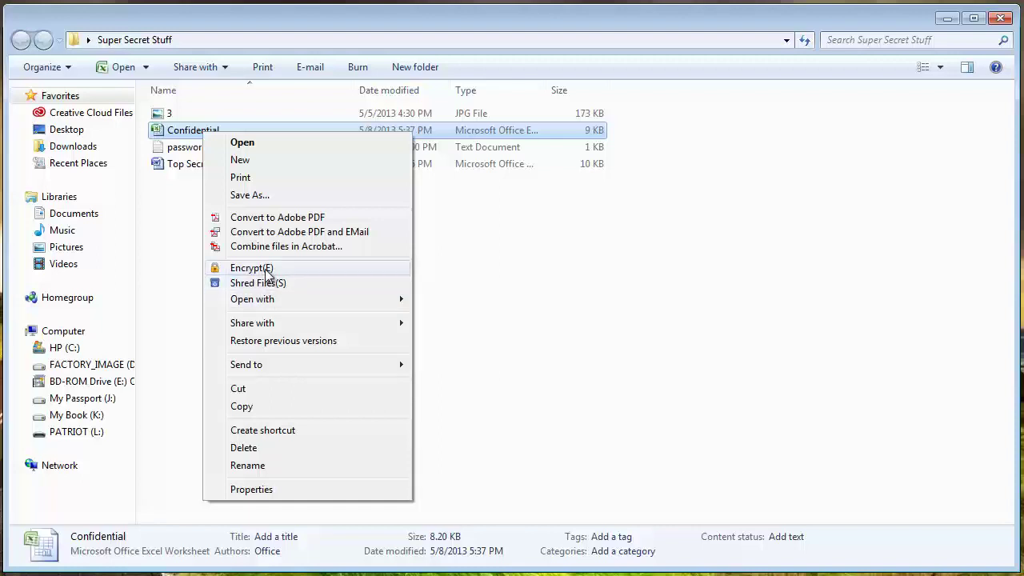
{"action": "left_click", "coordinate": [264, 270]}
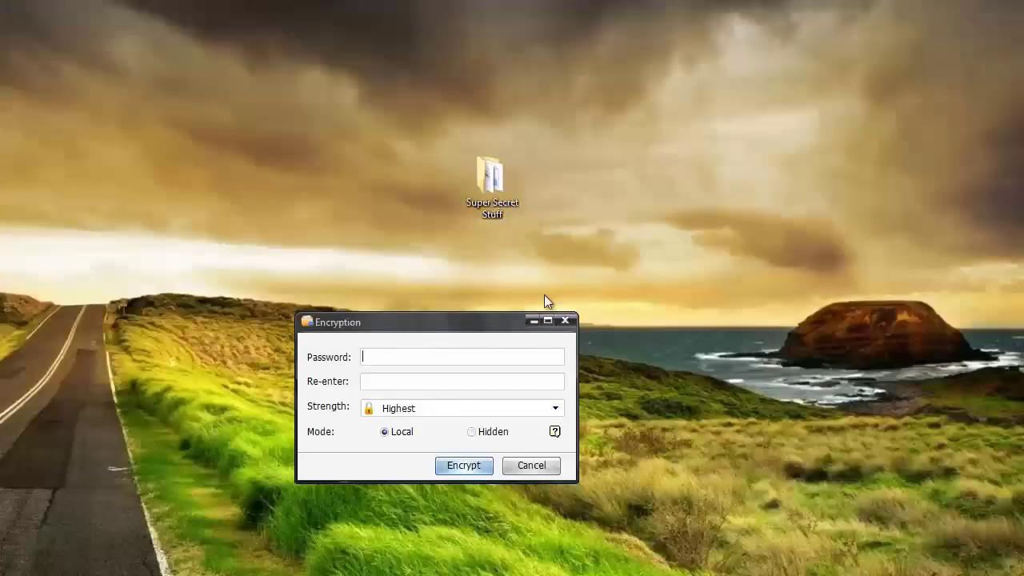
Encrypt Confidential with a password entered twice, Highest strength and Local mode
{"action": "mouse_move", "coordinate": [514, 322]}
{"action": "left_mouse_down"}
{"action": "mouse_move", "coordinate": [532, 168]}
{"action": "mouse_move", "coordinate": [523, 154]}
{"action": "left_mouse_up"}
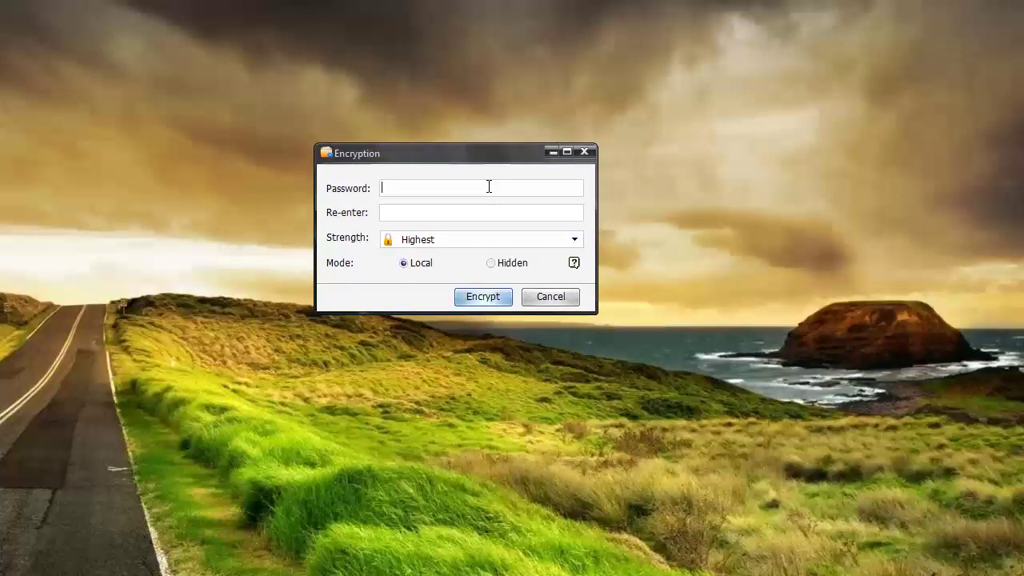
{"action": "type", "text": "•••"}
{"action": "type", "text": "•••"}
{"action": "left_click", "coordinate": [574, 240]}
{"action": "key", "text": "Up"}
{"action": "key", "text": "Up"}
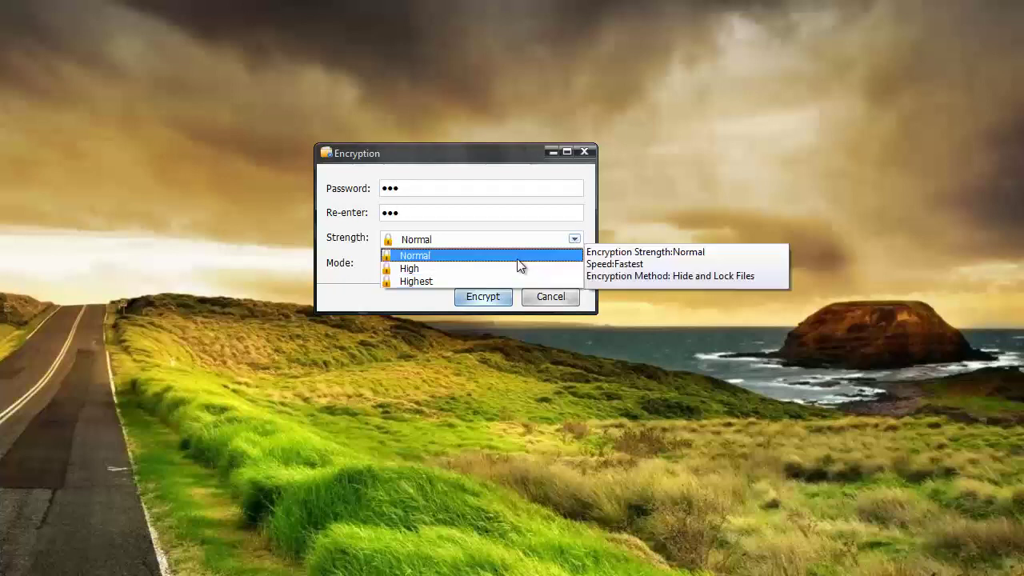
{"action": "key", "text": "Down"}
{"action": "key", "text": "Down"}
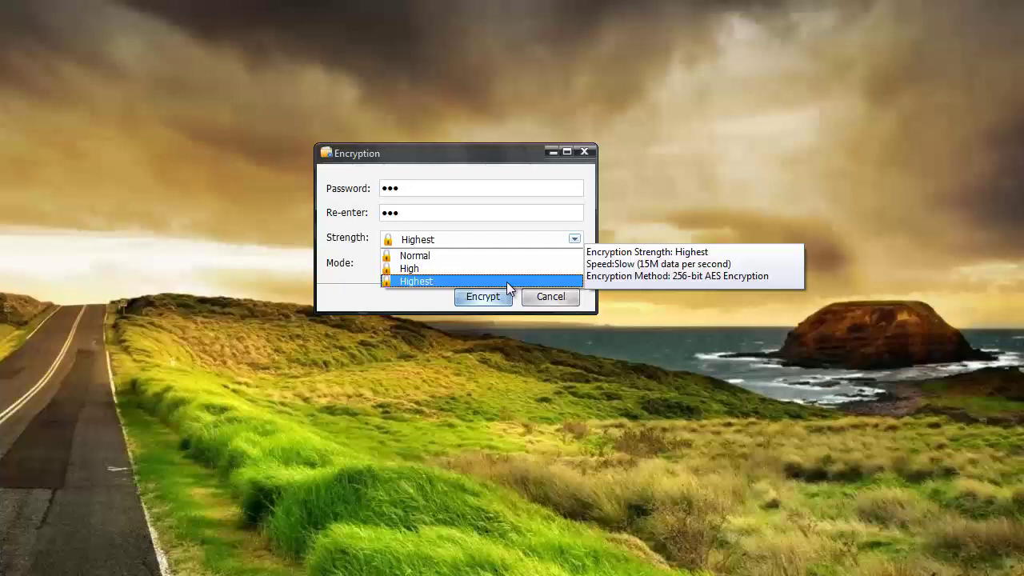
{"action": "left_click", "coordinate": [368, 289]}
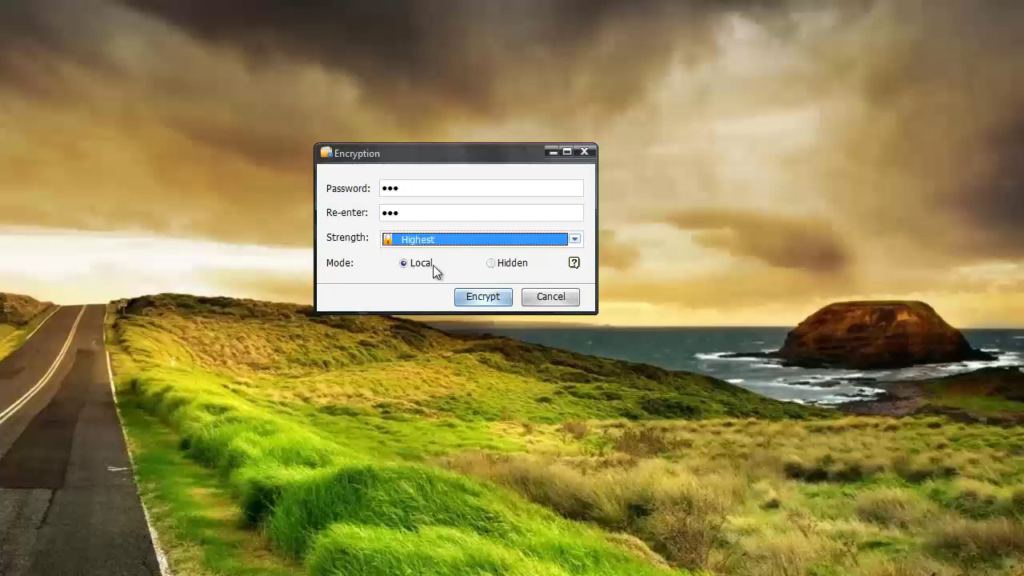
{"action": "left_click", "coordinate": [484, 296]}
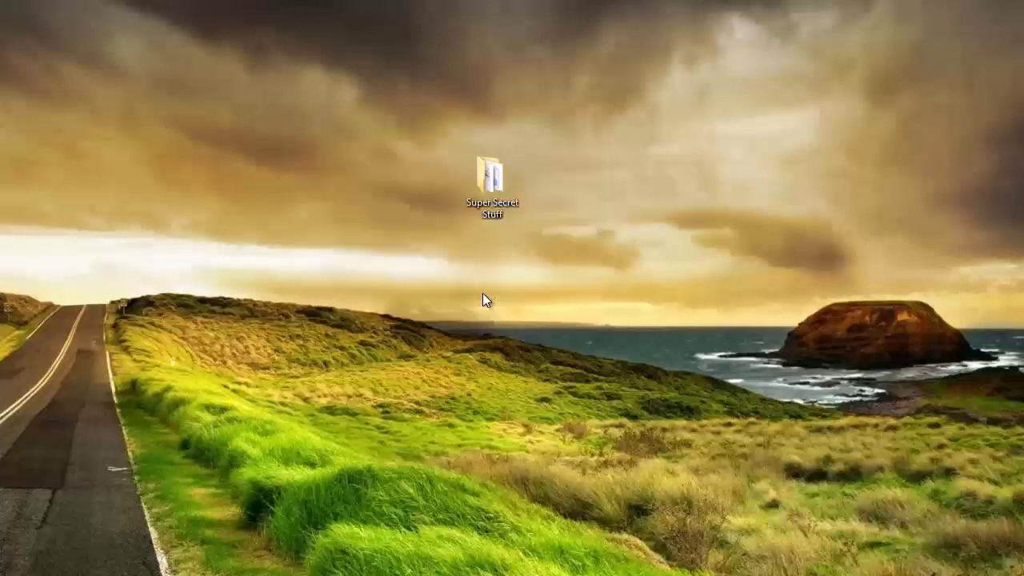
Decrypt Confidential.xlsx in Super Secret Stuff by entering its password in the Decryption dialog
{"action": "double_click", "coordinate": [492, 185]}
{"action": "left_click", "coordinate": [221, 133]}
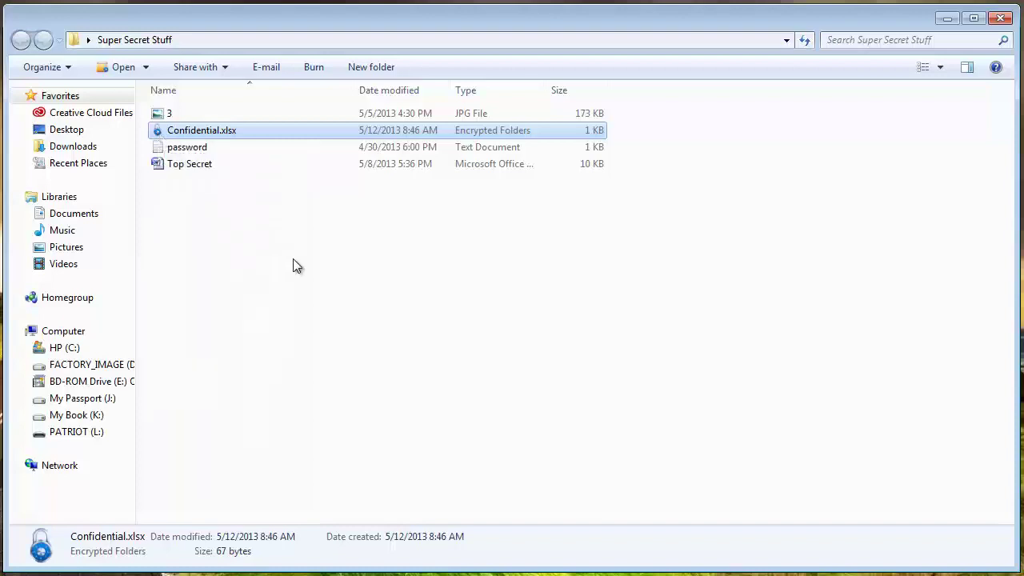
{"action": "double_click", "coordinate": [221, 134]}
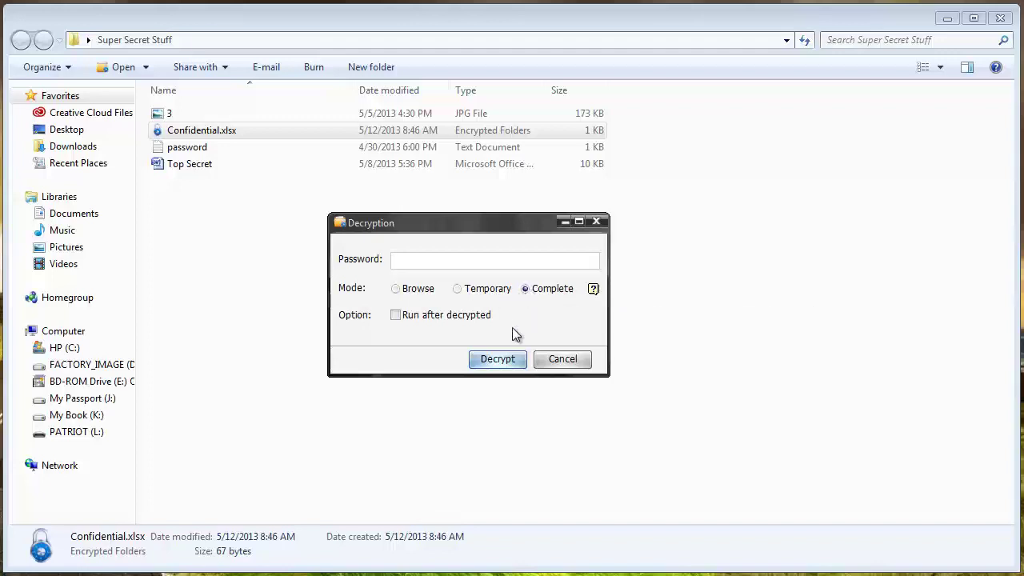
{"action": "left_click", "coordinate": [496, 362]}
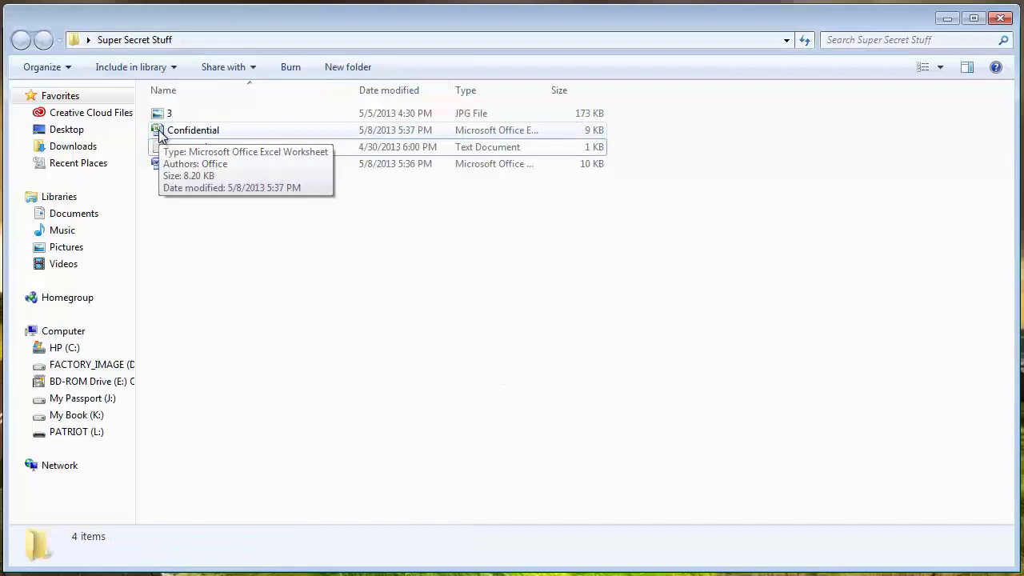
Encrypt 3.jpg with a password at Highest strength in Hidden mode
{"action": "left_click", "coordinate": [947, 18]}
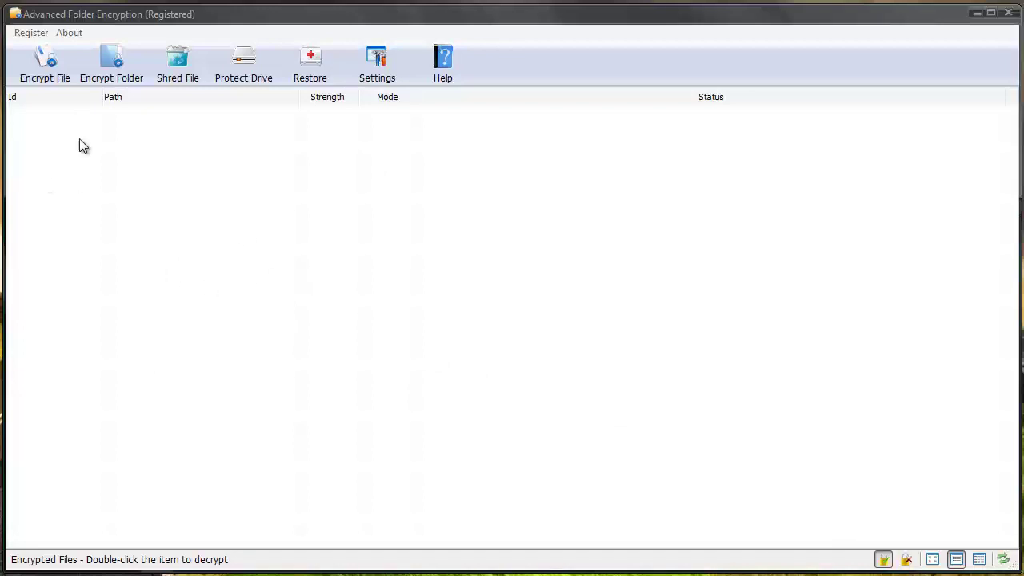
{"action": "left_click", "coordinate": [45, 62]}
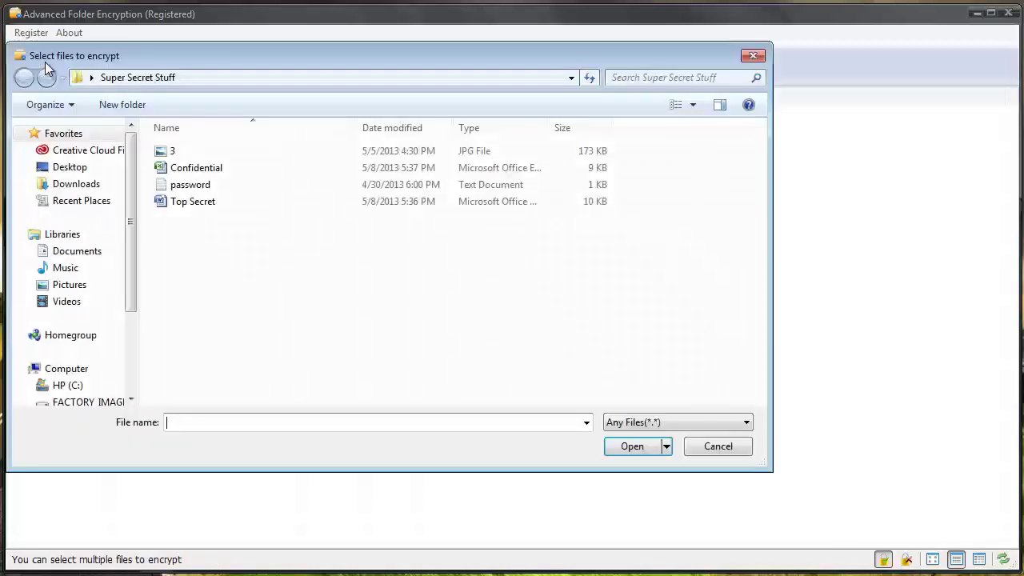
{"action": "left_click", "coordinate": [172, 150]}
{"action": "left_click", "coordinate": [632, 446]}
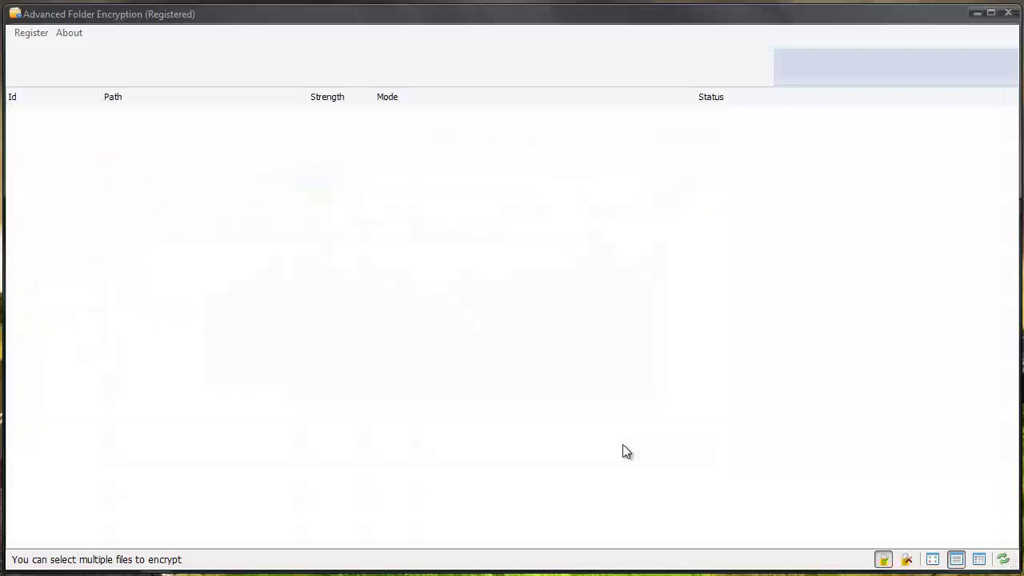
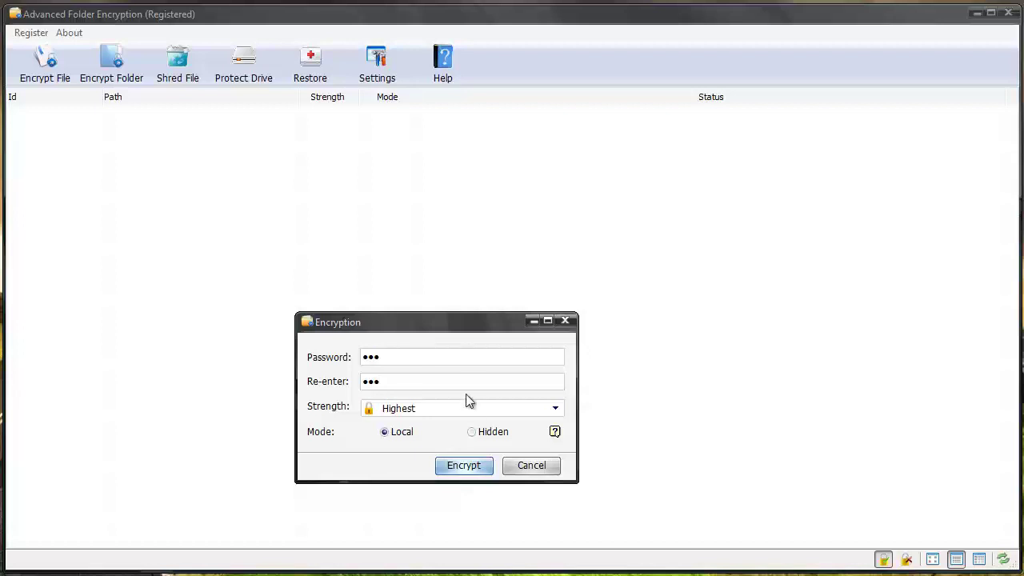
{"action": "left_click", "coordinate": [473, 436]}
{"action": "left_click", "coordinate": [473, 469]}
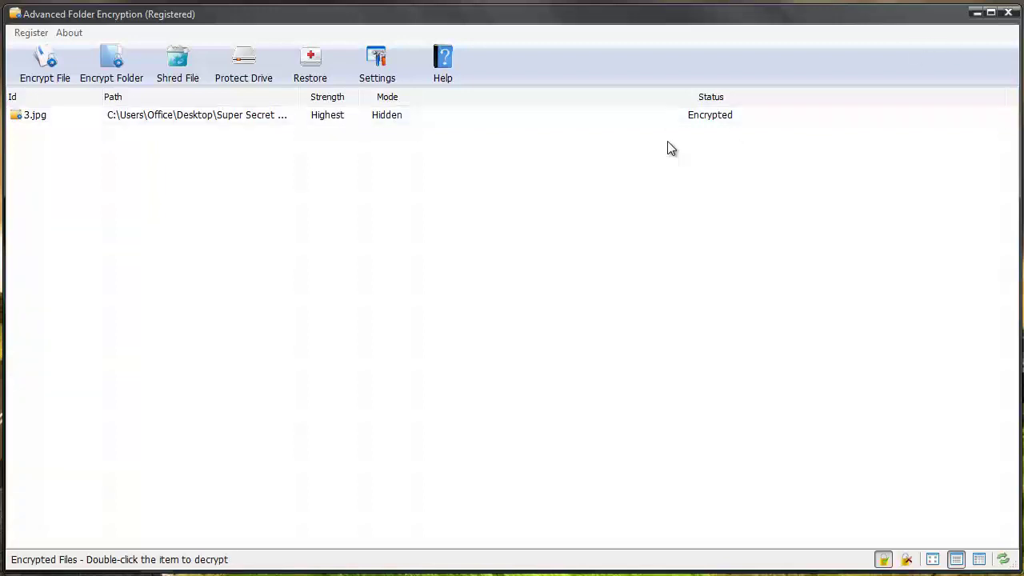
Decrypt 3.jpg with its password and confirm it is back in Super Secret Stuff
{"action": "left_click", "coordinate": [977, 12]}
{"action": "double_click", "coordinate": [471, 183]}
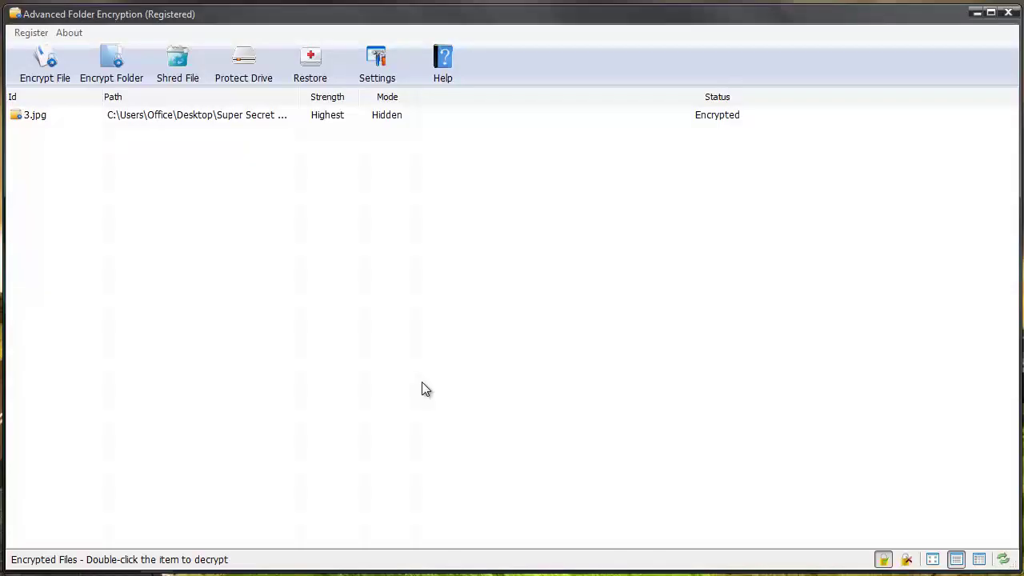
{"action": "left_click", "coordinate": [80, 116]}
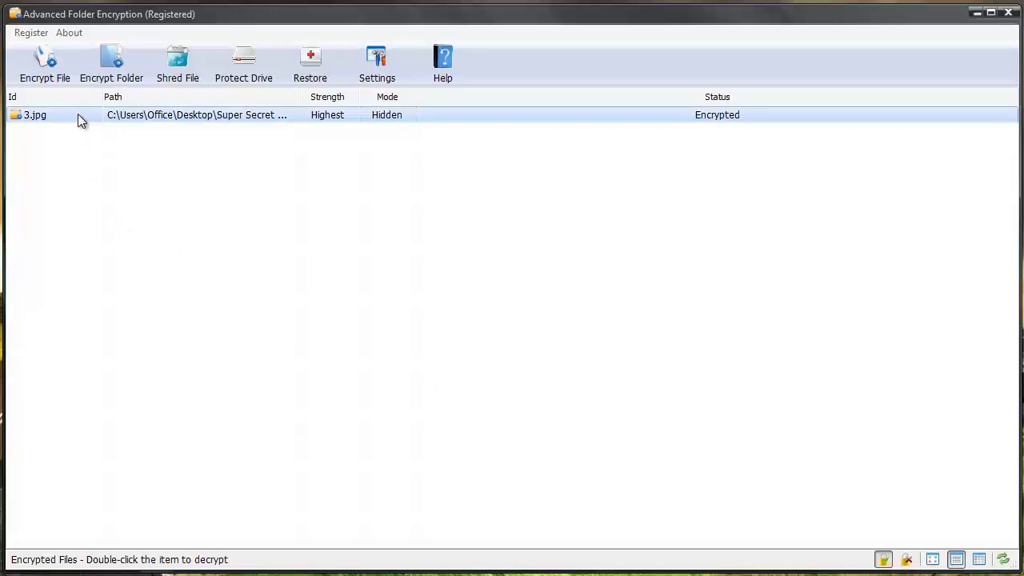
{"action": "right_click", "coordinate": [78, 113]}
{"action": "left_click", "coordinate": [92, 124]}
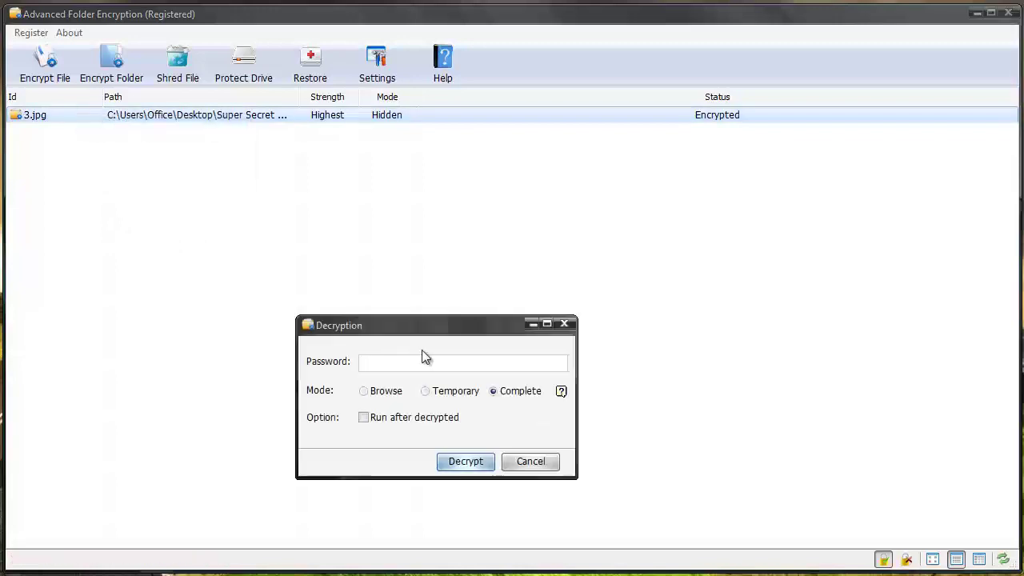
{"action": "left_click", "coordinate": [473, 460]}
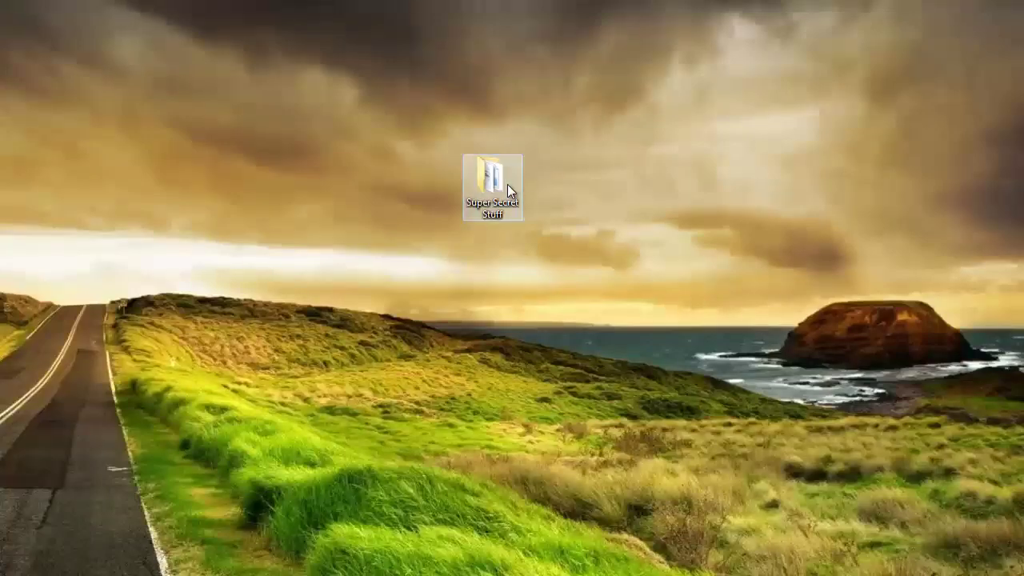
{"action": "double_click", "coordinate": [507, 184]}
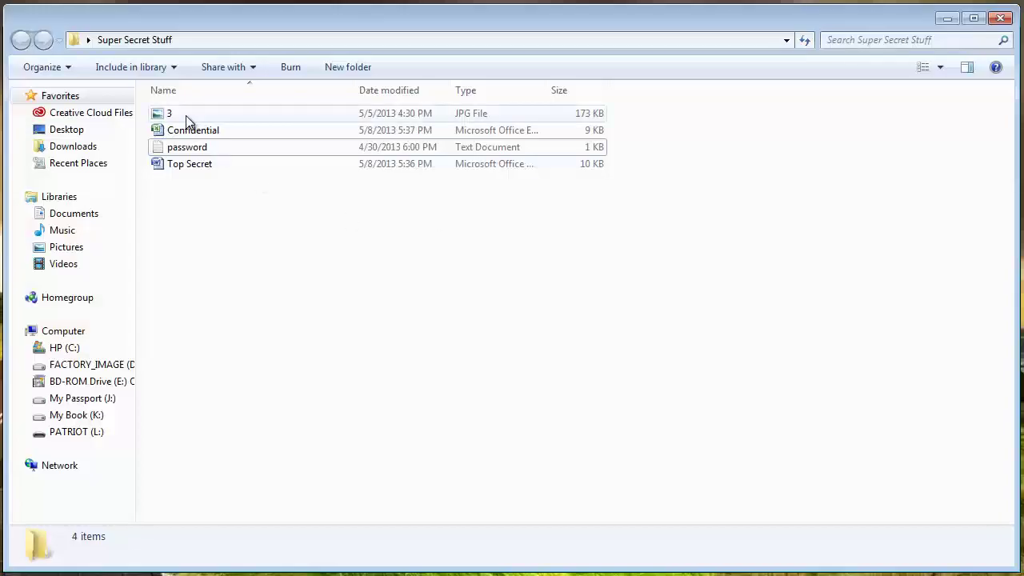
{"action": "left_click", "coordinate": [946, 17]}
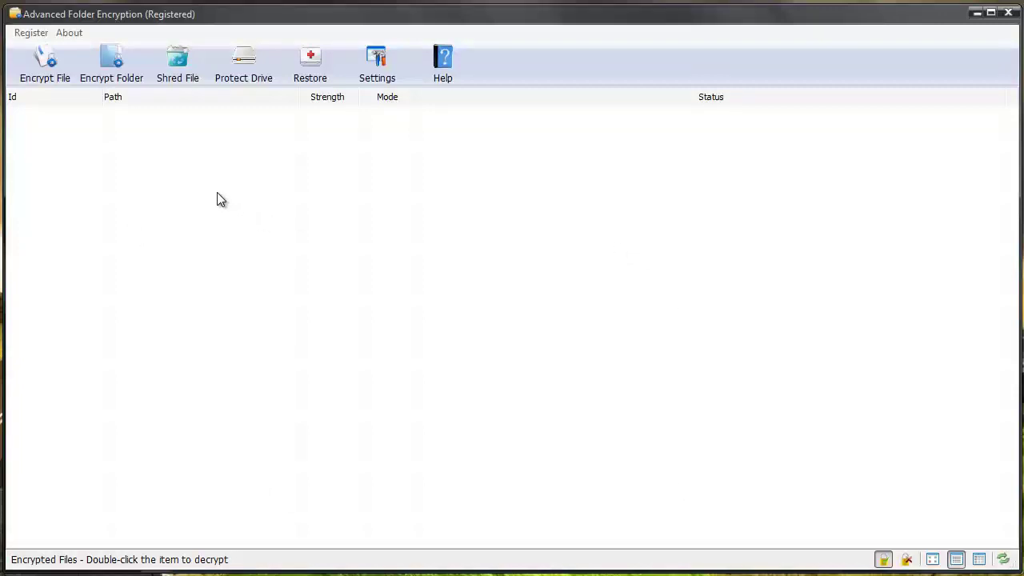
{"action": "left_click", "coordinate": [368, 71]}
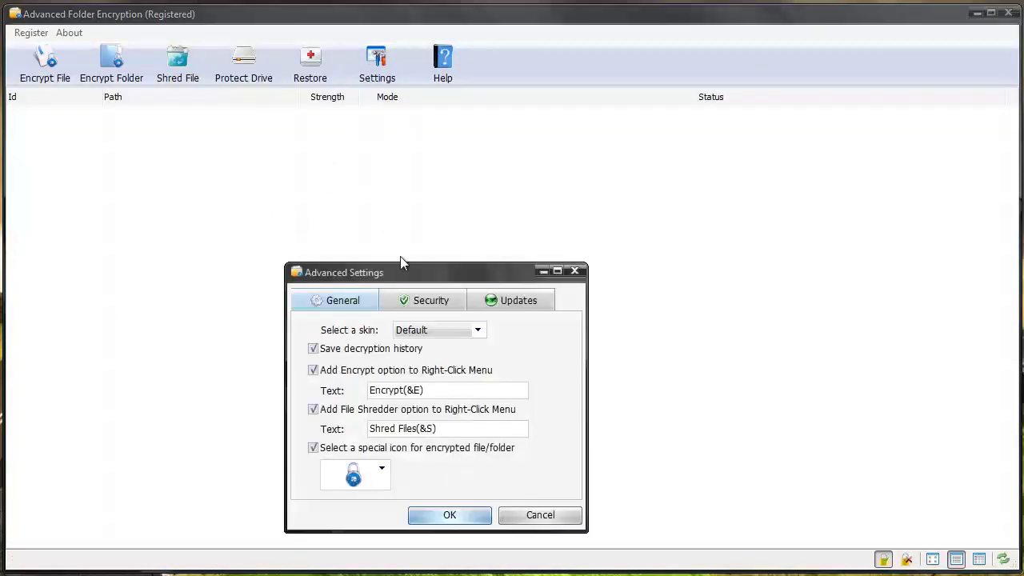
{"action": "left_click", "coordinate": [408, 309]}
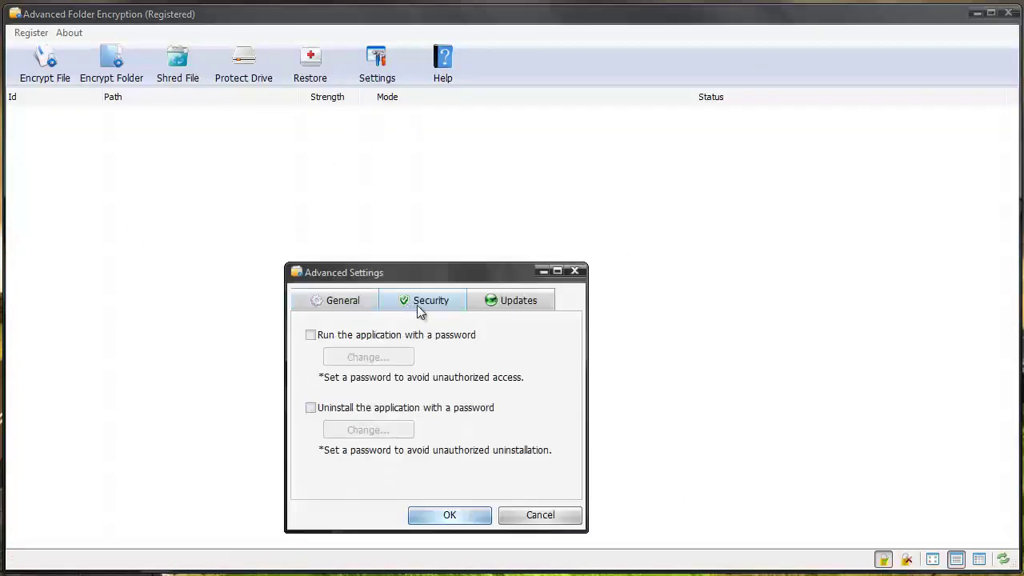
{"action": "left_click", "coordinate": [312, 337]}
{"action": "left_click_drag", "start_coordinate": [390, 329], "coordinate": [393, 339]}
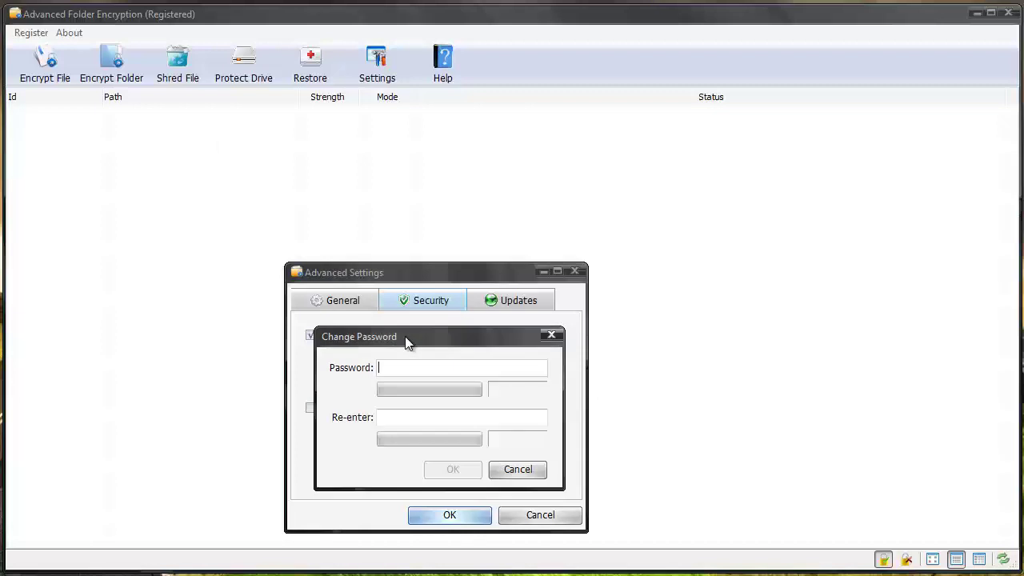
{"action": "left_click", "coordinate": [551, 335]}
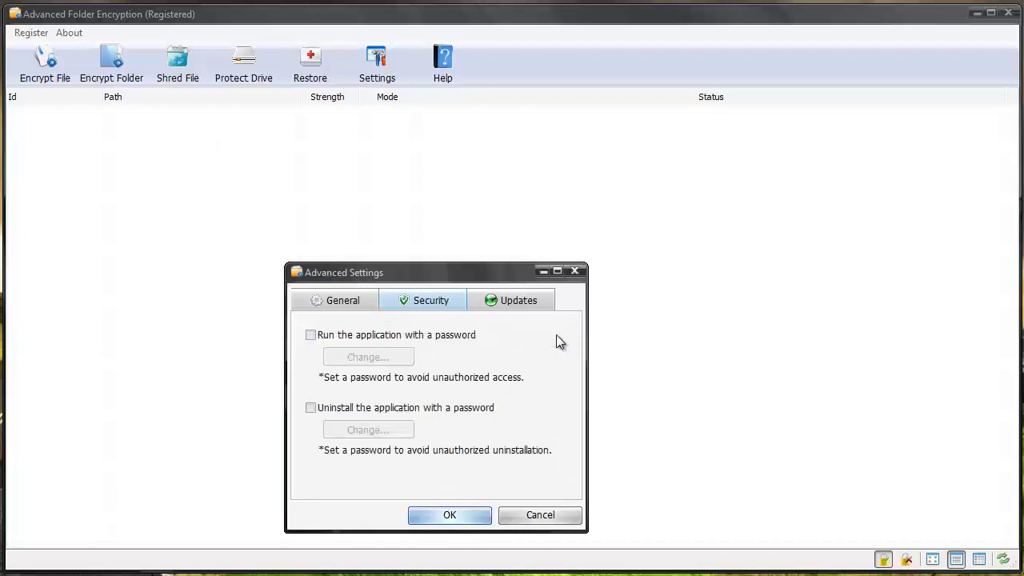
{"action": "left_click", "coordinate": [340, 301]}
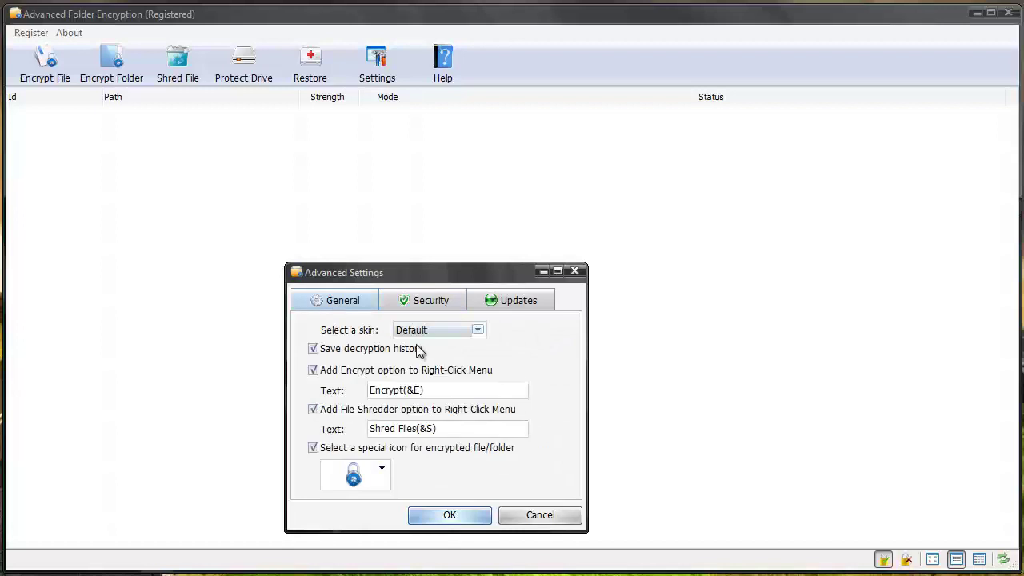
{"action": "left_click", "coordinate": [479, 330]}
{"action": "left_click", "coordinate": [521, 349]}
{"action": "left_click", "coordinate": [383, 471]}
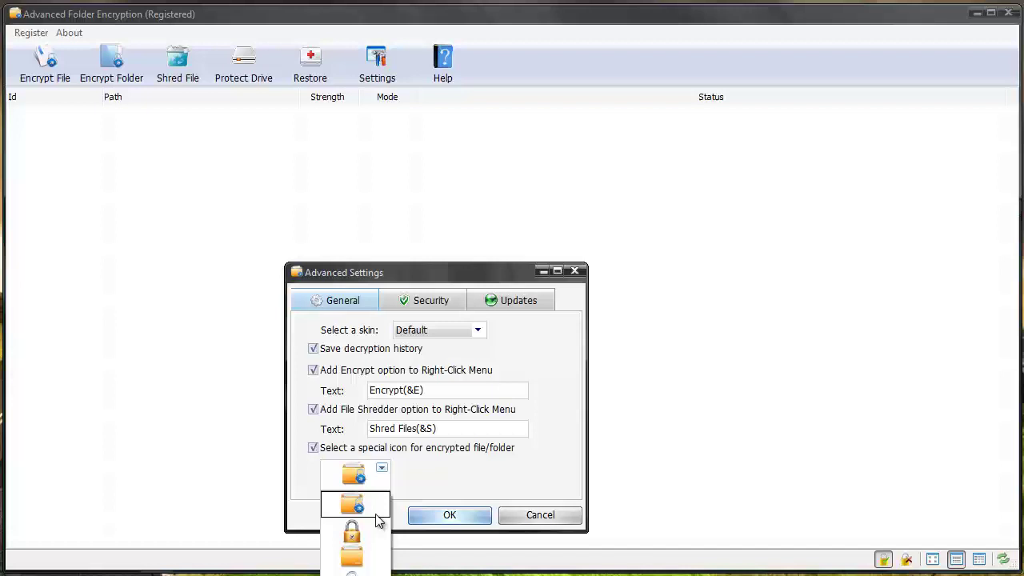
{"action": "left_click", "coordinate": [415, 470]}
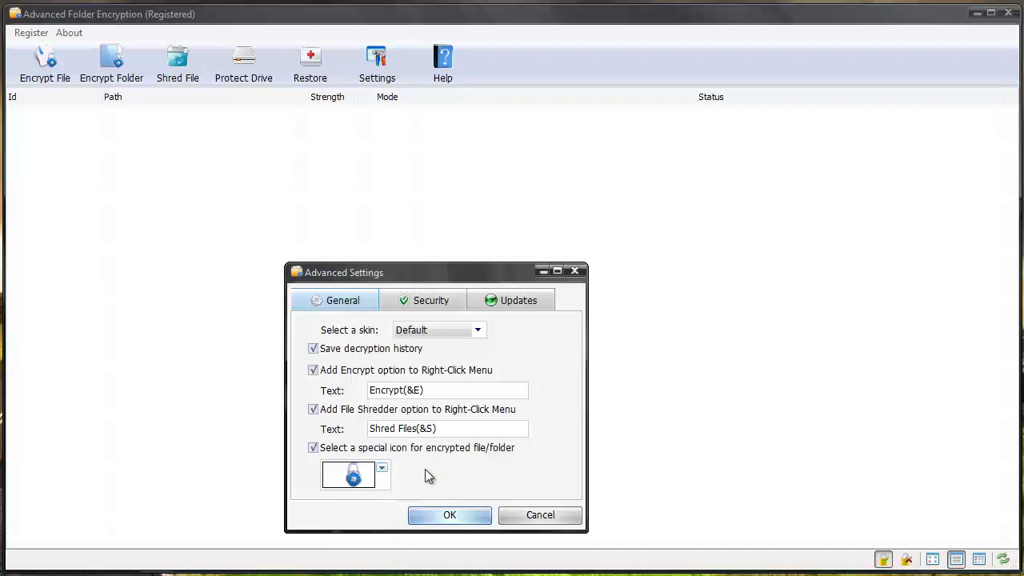
{"action": "left_click", "coordinate": [441, 515]}
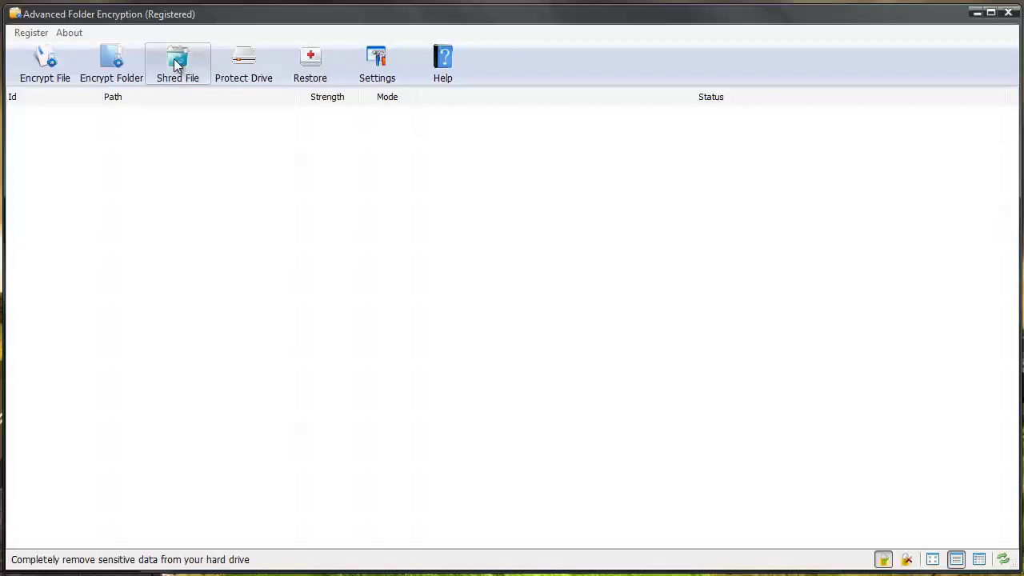
Open Protect Drive, tick and untick C:, and cancel without protecting any drive
{"action": "left_click", "coordinate": [263, 61]}
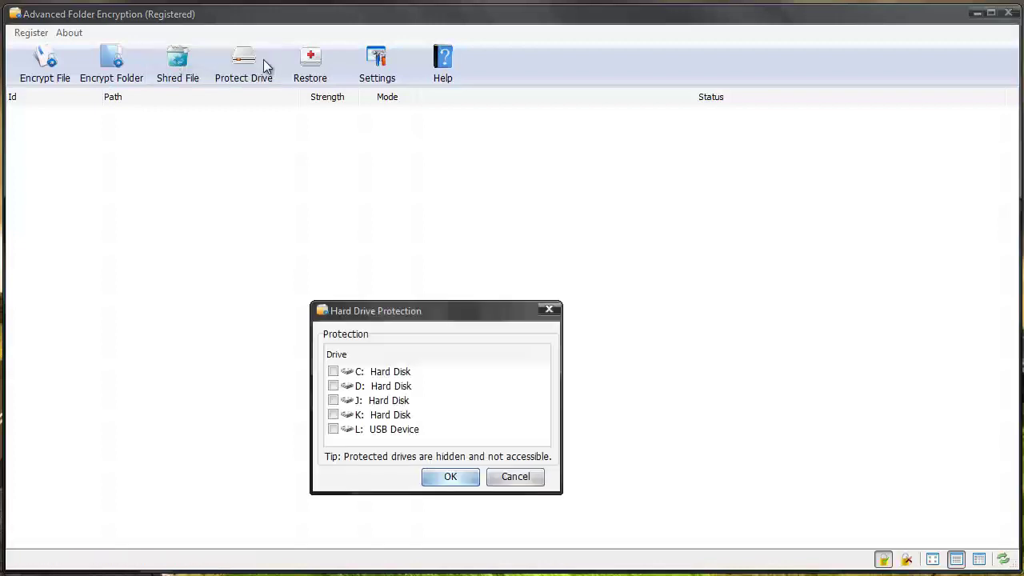
{"action": "left_click_drag", "start_coordinate": [390, 312], "coordinate": [410, 189]}
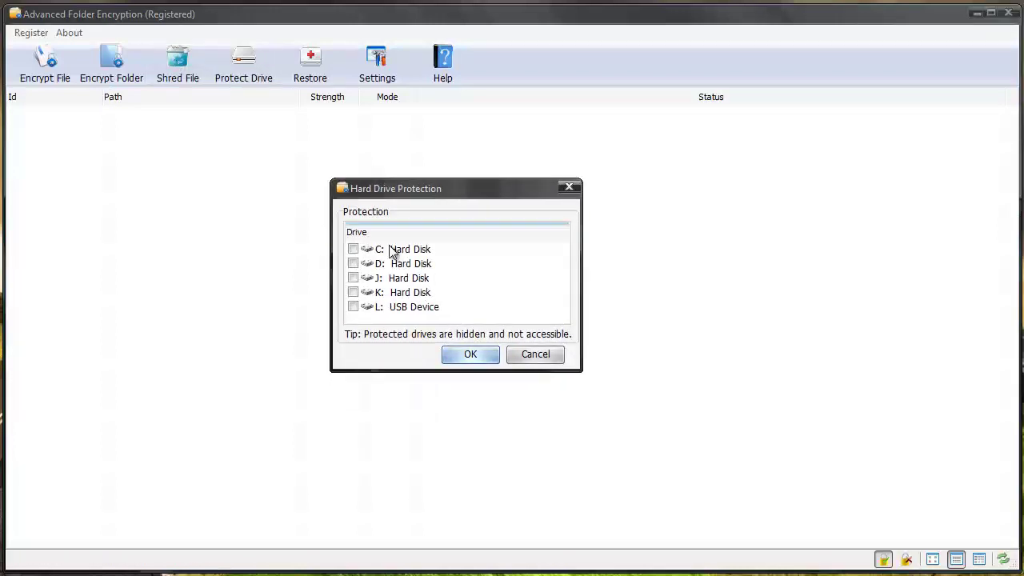
{"action": "left_click", "coordinate": [353, 249]}
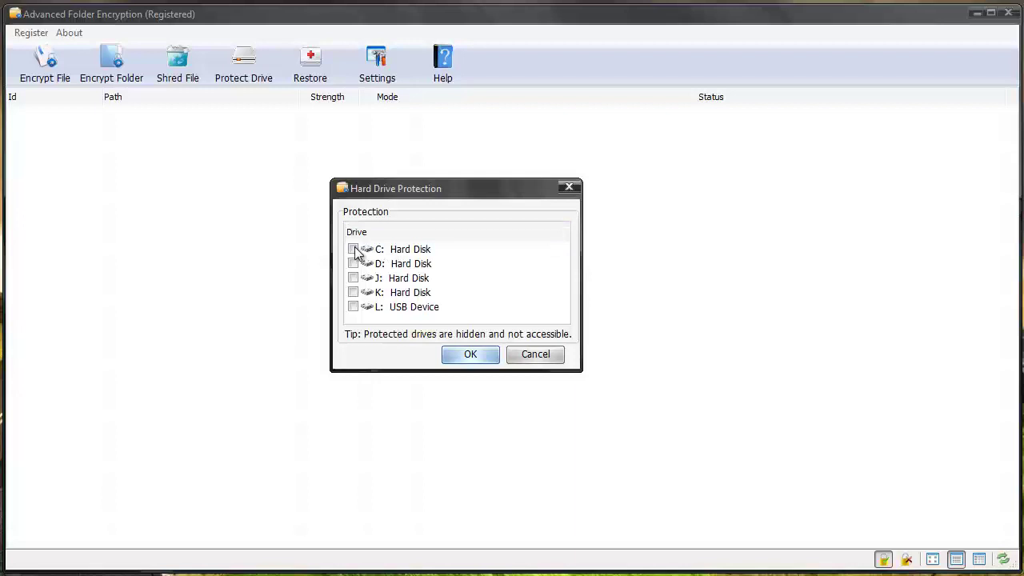
{"action": "left_click", "coordinate": [353, 250]}
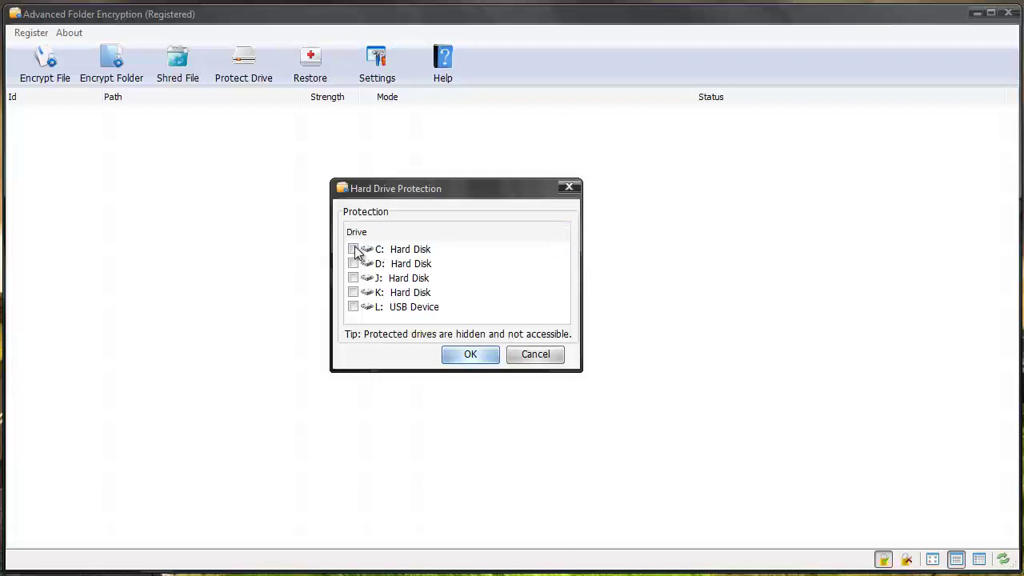
{"action": "left_click", "coordinate": [535, 356]}
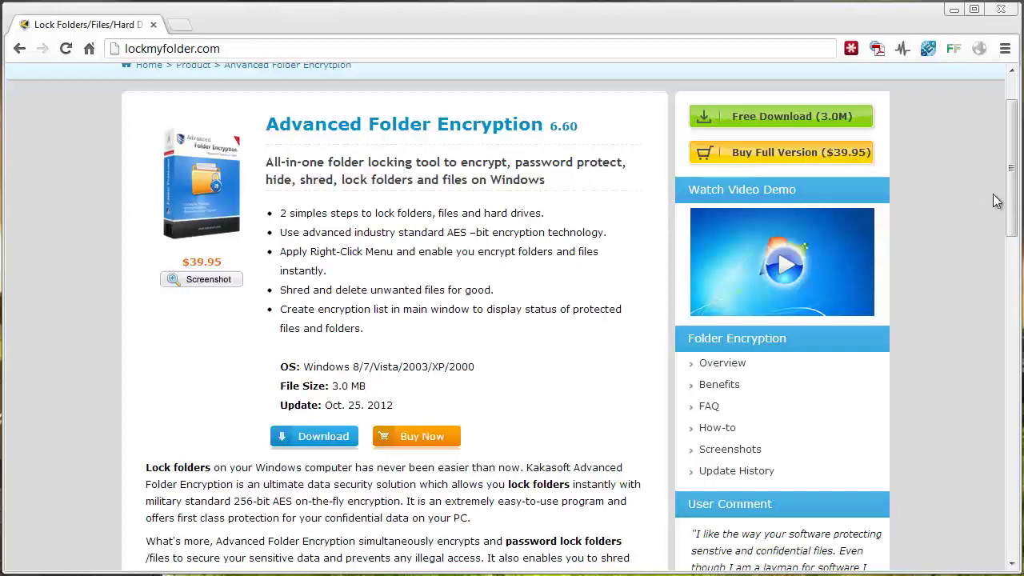
{"action": "mouse_move", "coordinate": [1011, 230]}
{"action": "left_mouse_down"}
{"action": "mouse_move", "coordinate": [990, 406]}
{"action": "mouse_move", "coordinate": [1014, 390]}
{"action": "mouse_move", "coordinate": [1009, 475]}
{"action": "mouse_move", "coordinate": [1005, 320]}
{"action": "mouse_move", "coordinate": [992, 208]}
{"action": "mouse_move", "coordinate": [980, 196]}
{"action": "left_mouse_up"}
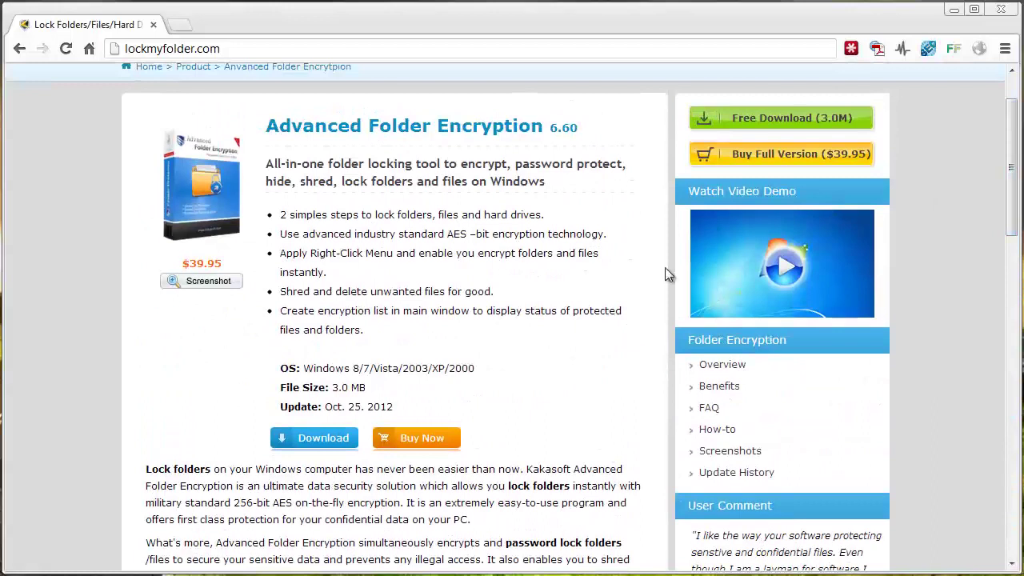